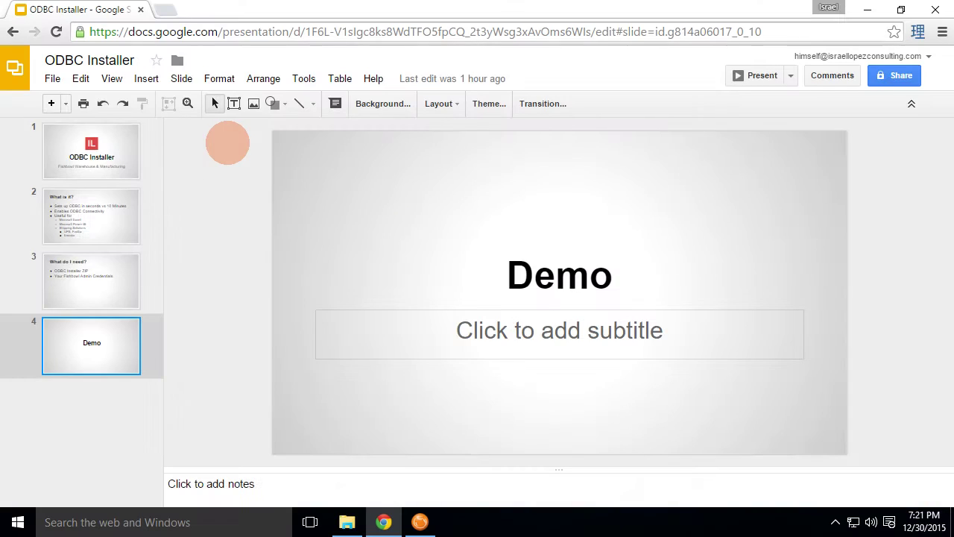
- Extract FBODBC.zip into Downloads with 7-Zip, replacing the existing file, and select FBODBC.exe
{"action": "left_click", "coordinate": [347, 522]}
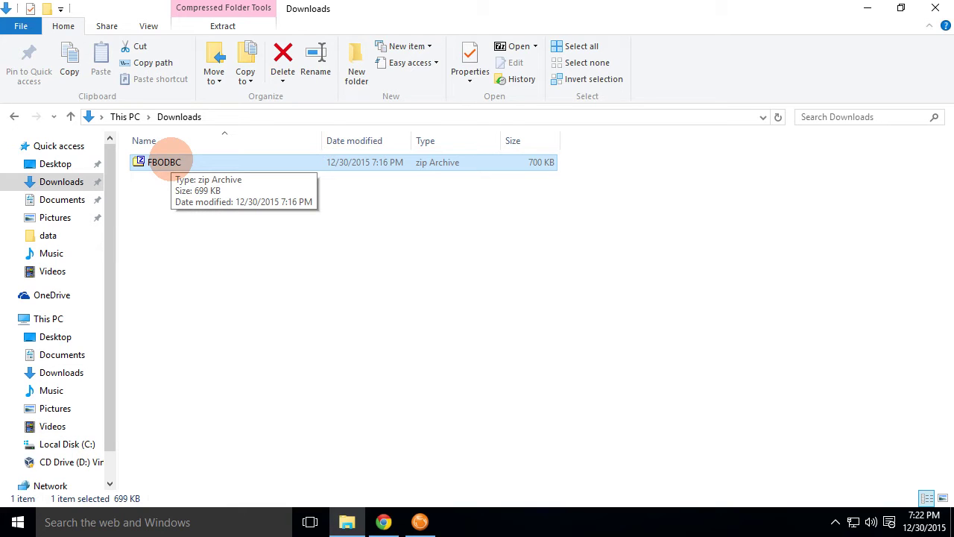
{"action": "right_click", "coordinate": [170, 162]}
{"action": "mouse_move", "coordinate": [264, 191]}
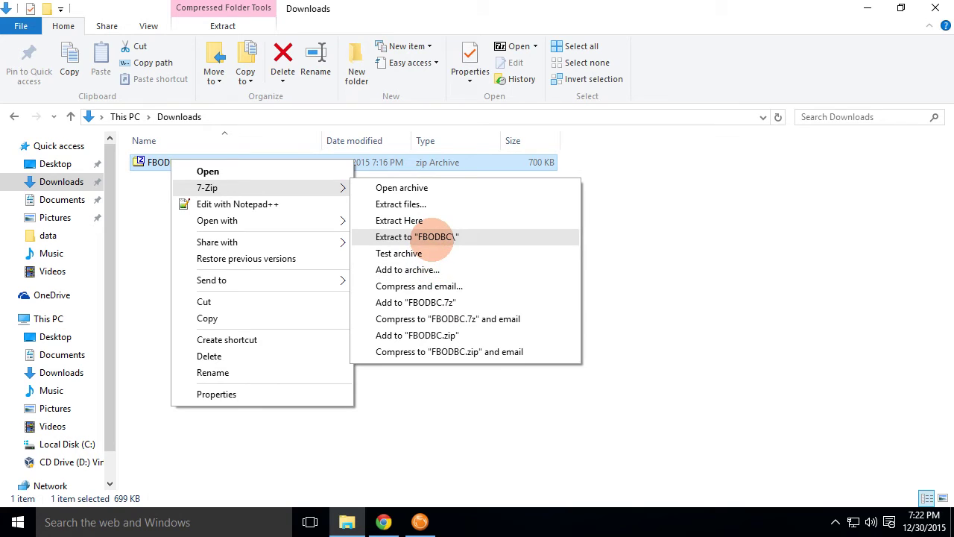
{"action": "left_click", "coordinate": [414, 220]}
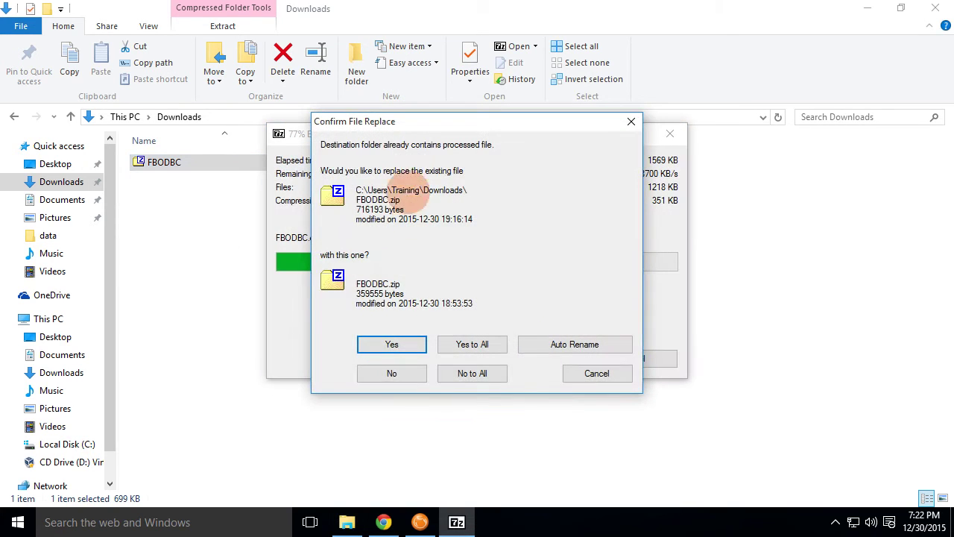
{"action": "left_click", "coordinate": [403, 346]}
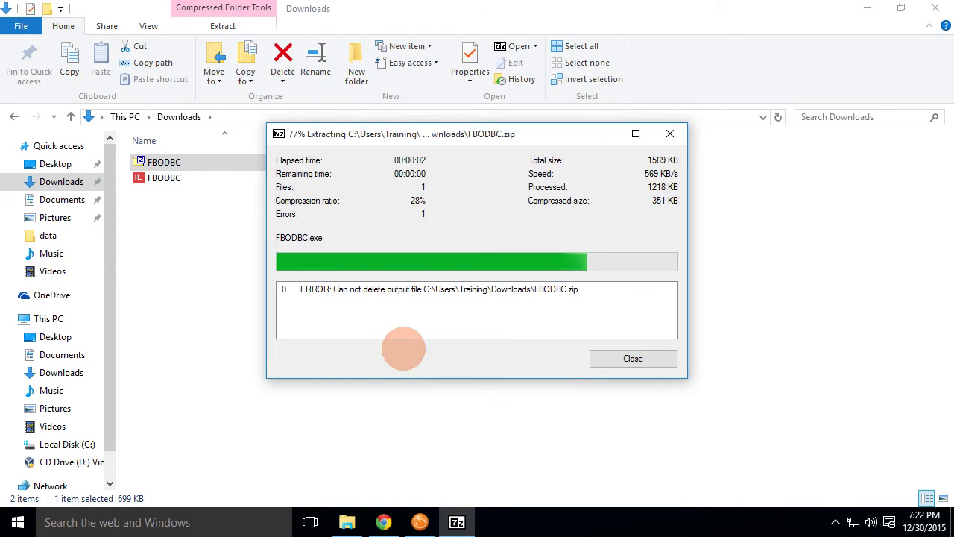
{"action": "left_click", "coordinate": [670, 134]}
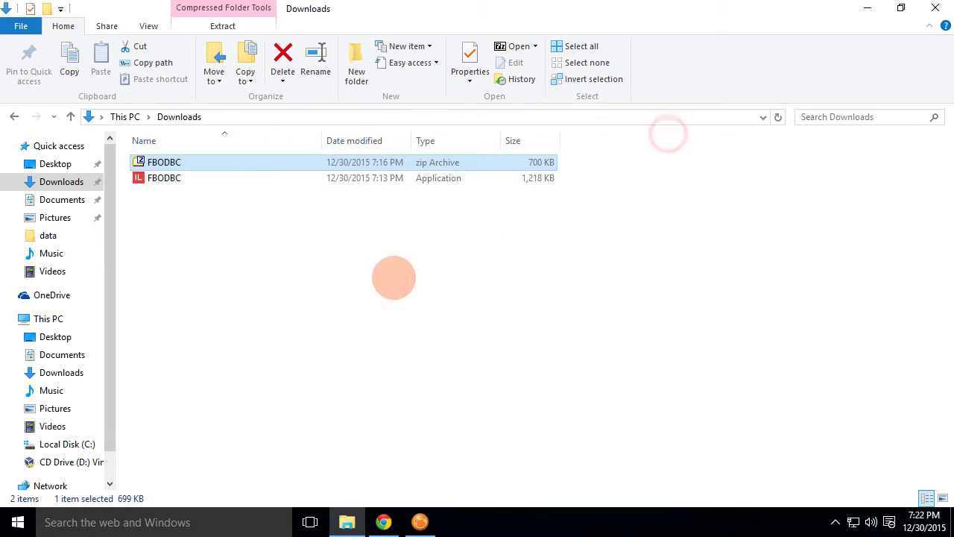
{"action": "left_click", "coordinate": [160, 185]}
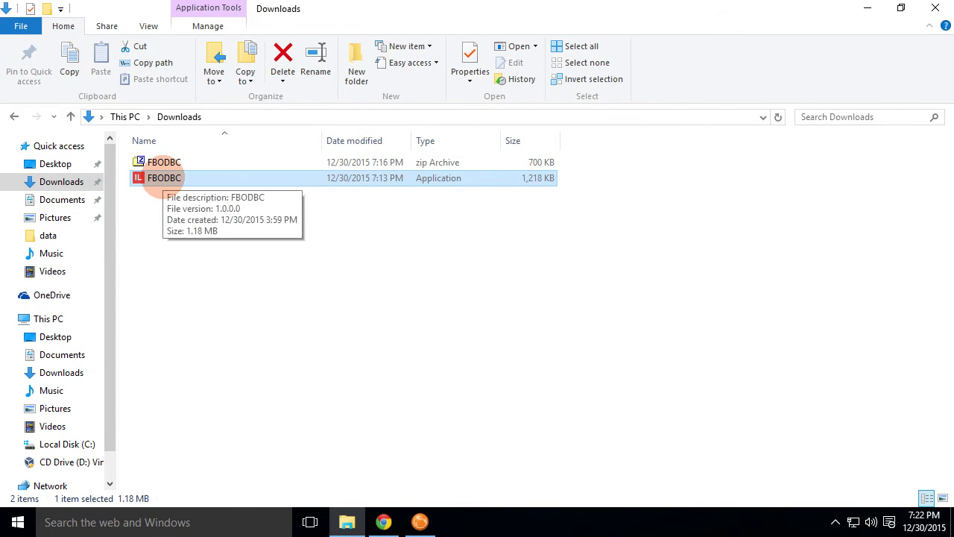
- Run FBODBC.exe as administrator and approve the User Account Control prompt
{"action": "right_click", "coordinate": [162, 179]}
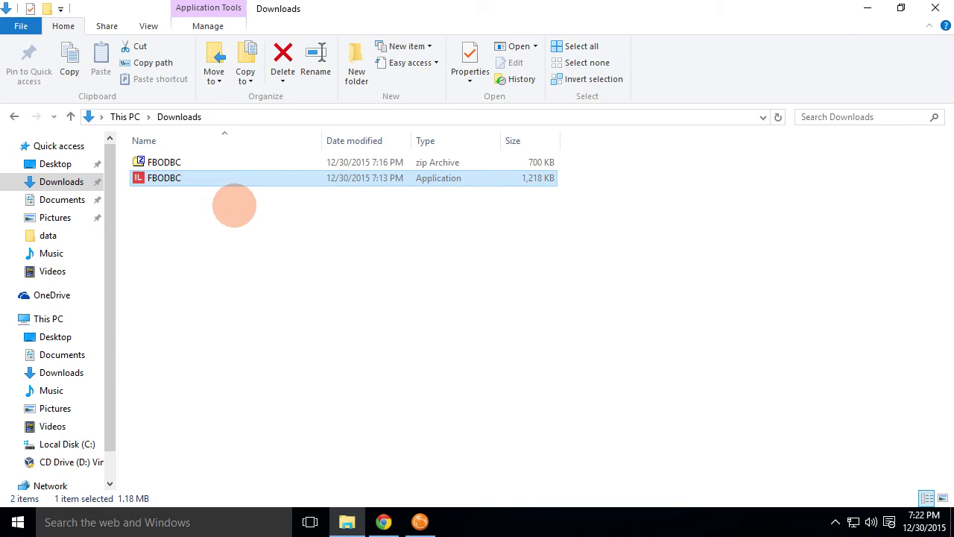
{"action": "left_click", "coordinate": [237, 207]}
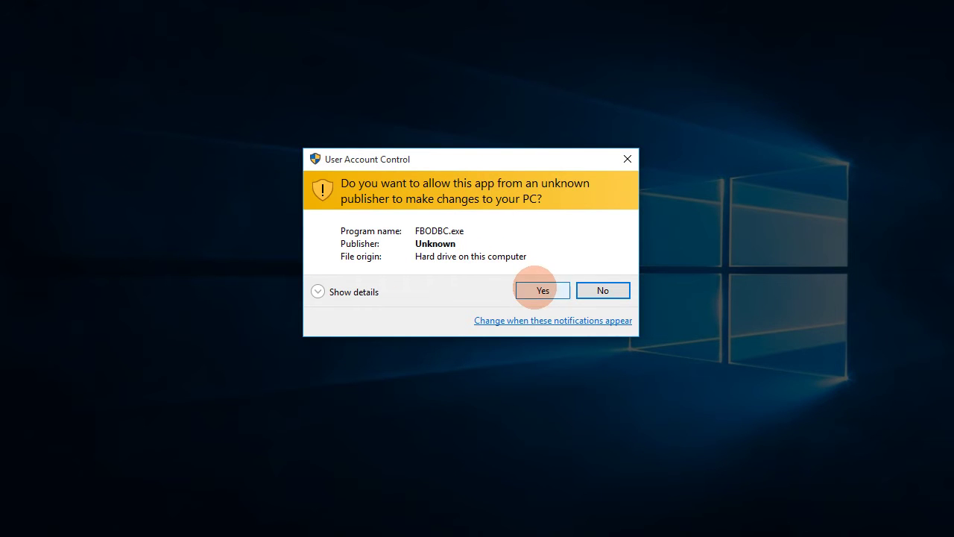
{"action": "left_click", "coordinate": [534, 287]}
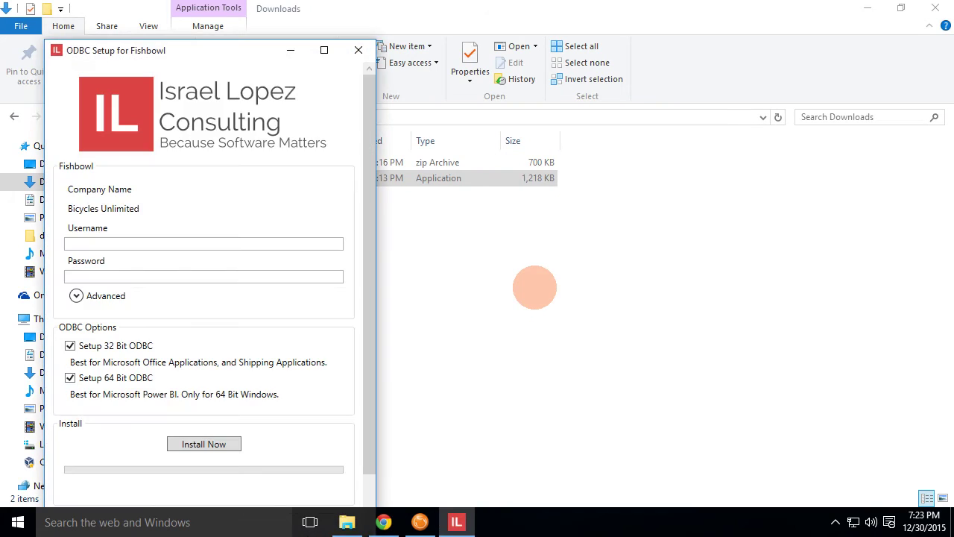
- Centre the setup window, minimize other windows, and check Advanced server 192.168.1.10, port 28192
{"action": "left_click_drag", "start_coordinate": [173, 46], "coordinate": [405, 8]}
{"action": "left_click", "coordinate": [867, 9]}
{"action": "left_click", "coordinate": [869, 9]}
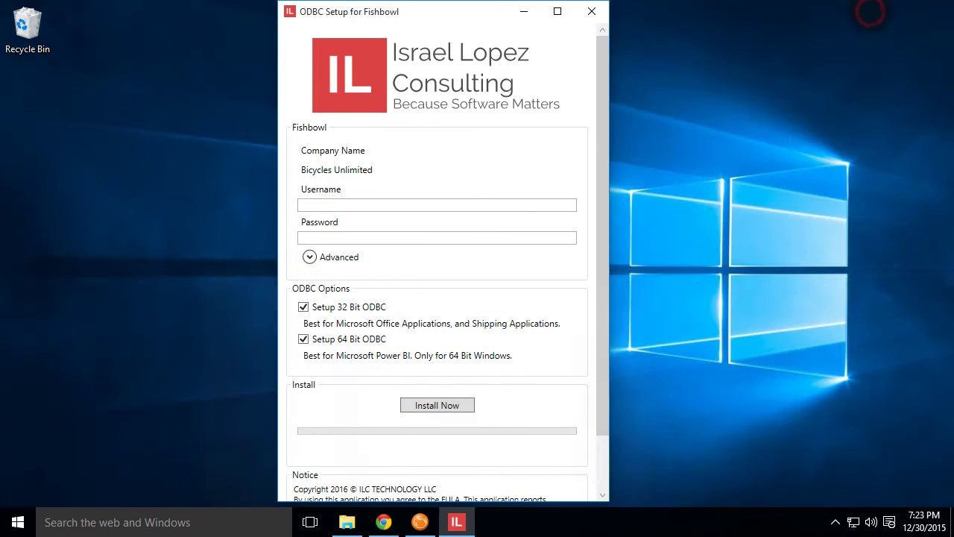
{"action": "left_click", "coordinate": [377, 204]}
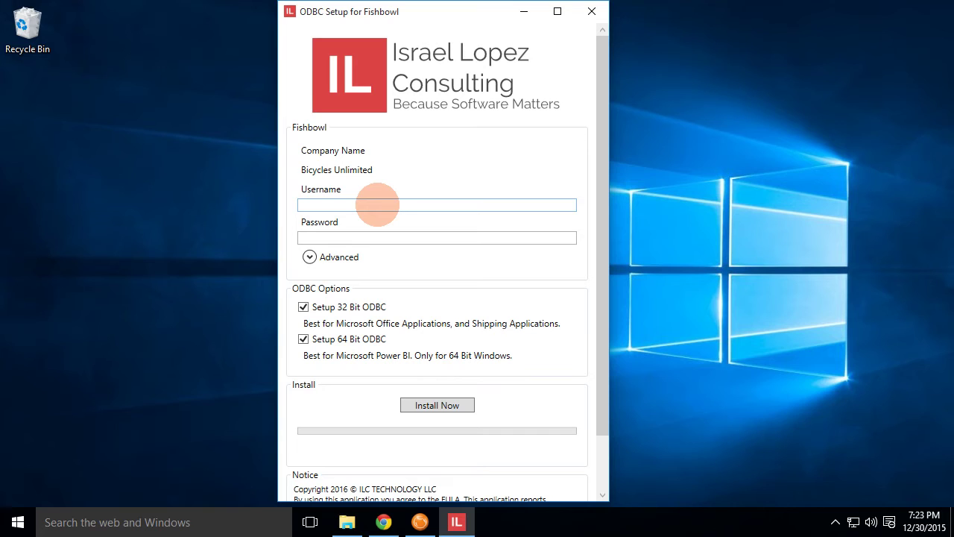
{"action": "left_click", "coordinate": [339, 258]}
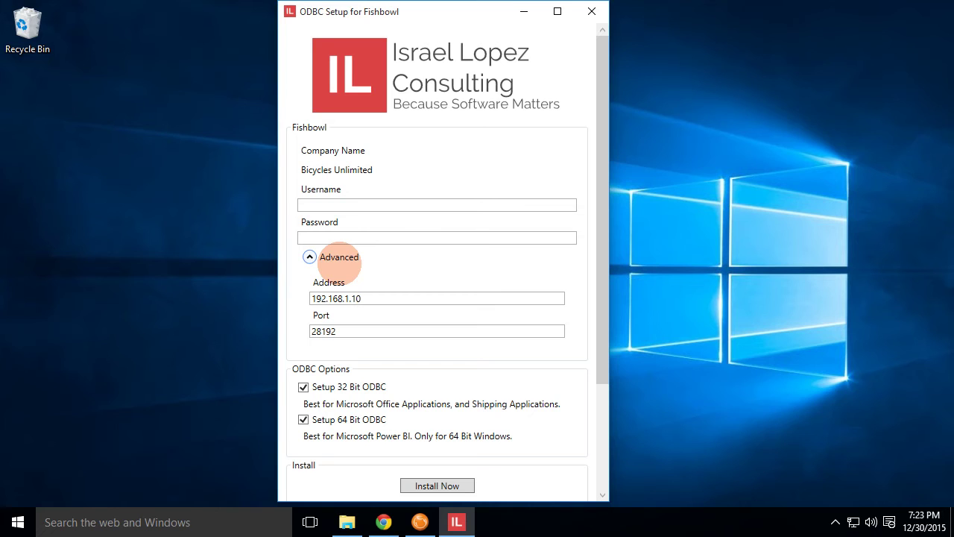
{"action": "left_click_drag", "start_coordinate": [390, 298], "coordinate": [310, 299]}
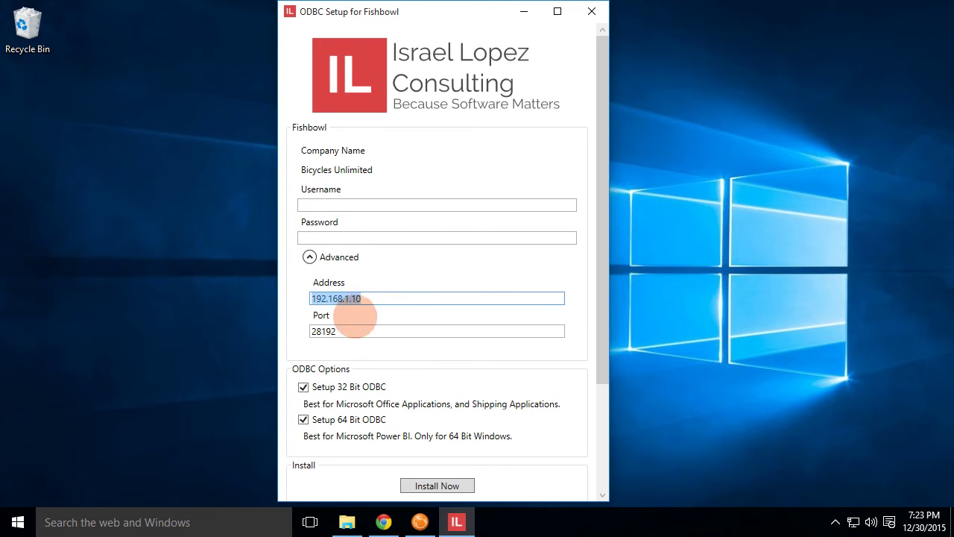
{"action": "double_click", "coordinate": [346, 331]}
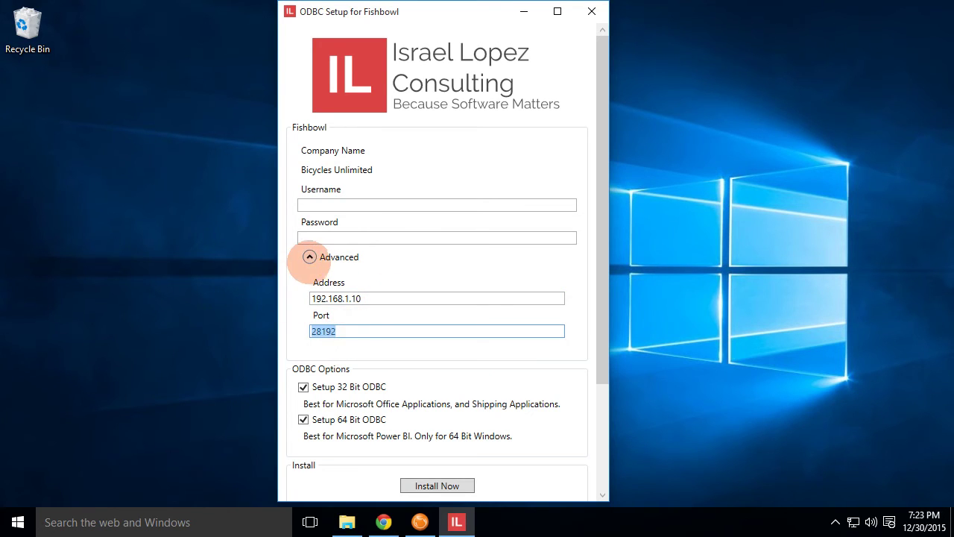
{"action": "left_click", "coordinate": [310, 257]}
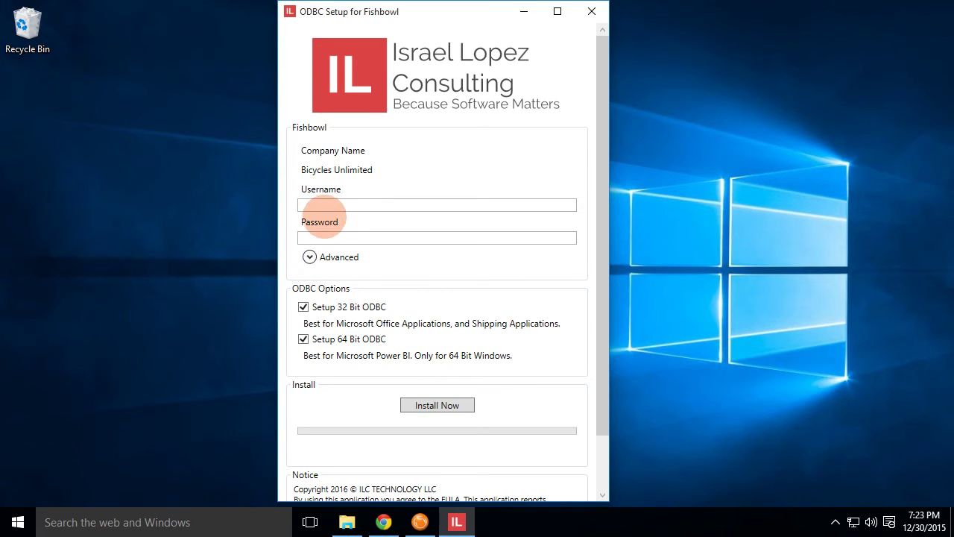
- Enter the admin username and its password, then switch to the Fishbowl Client
{"action": "left_click", "coordinate": [321, 203]}
{"action": "type", "text": "admin"}
{"action": "key", "text": "Tab"}
{"action": "type", "text": "admin"}
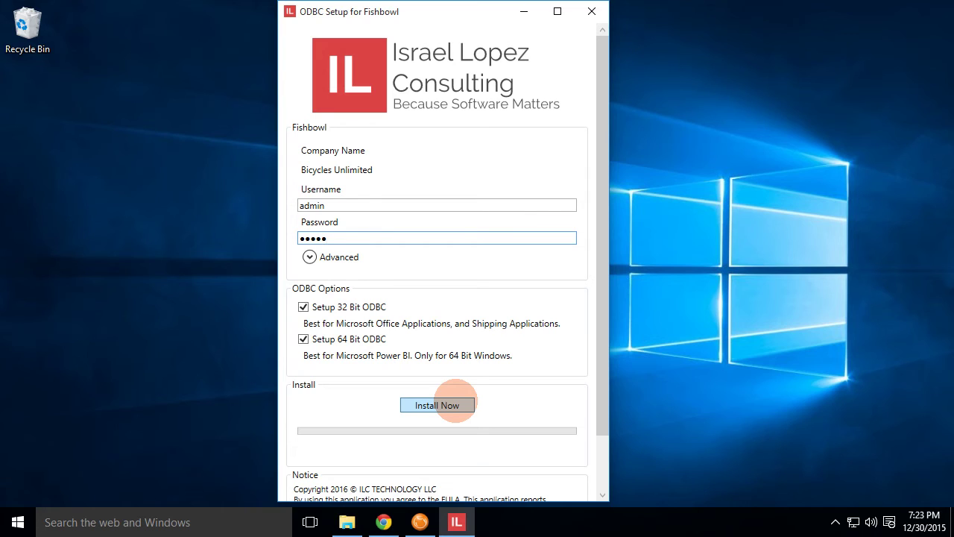
{"action": "left_click", "coordinate": [420, 520]}
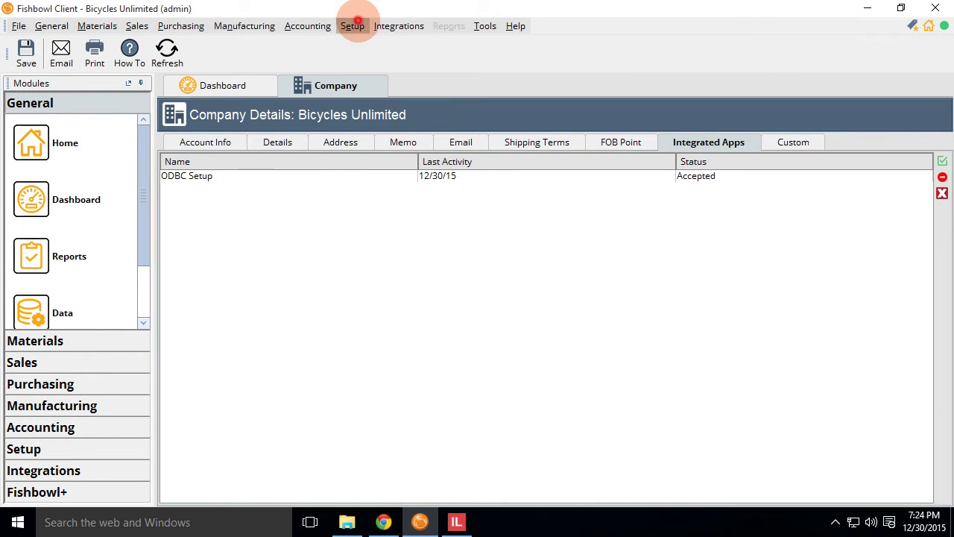
- Accept ODBC Setup under Setup > Company > Integrated Apps, then minimize Fishbowl Client
{"action": "left_click", "coordinate": [355, 24]}
{"action": "left_click", "coordinate": [379, 59]}
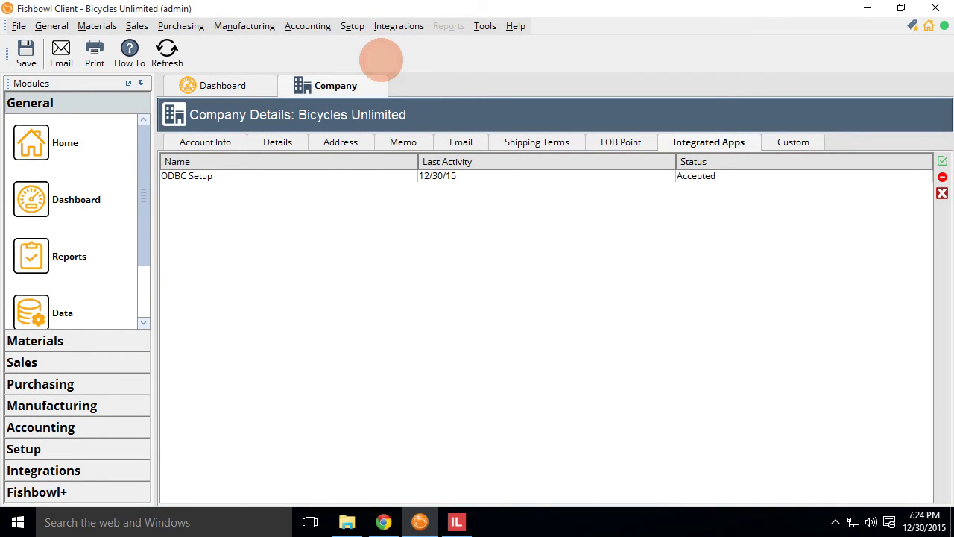
{"action": "left_click", "coordinate": [701, 146]}
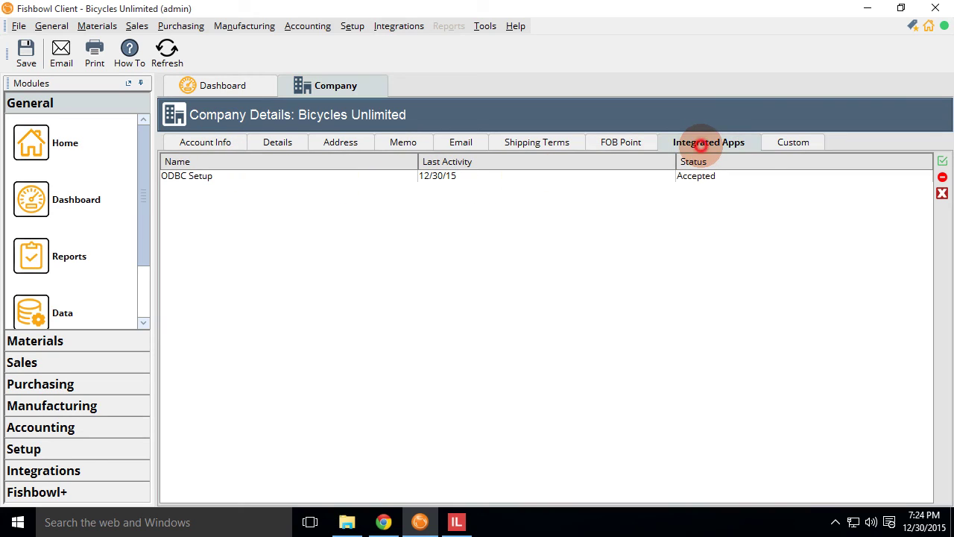
{"action": "left_click", "coordinate": [179, 177]}
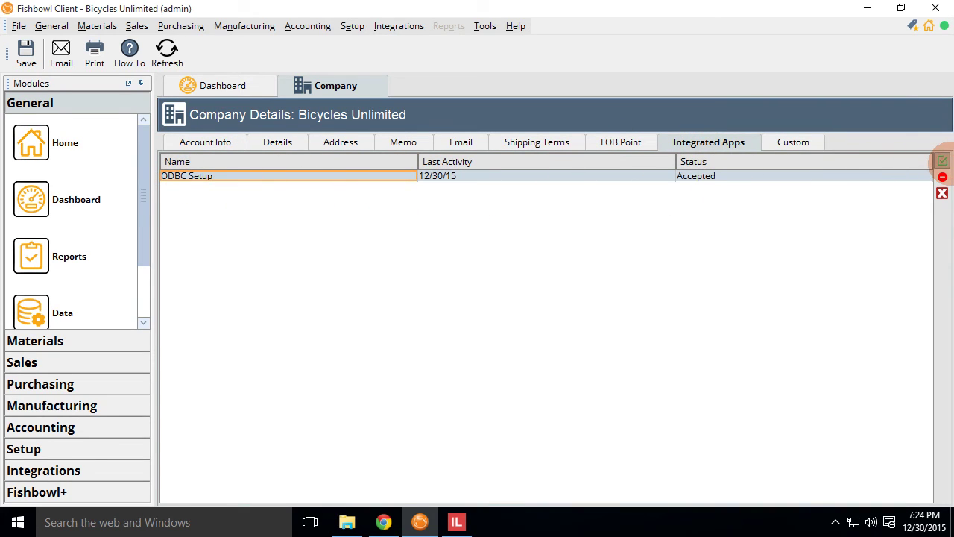
{"action": "left_click", "coordinate": [942, 161]}
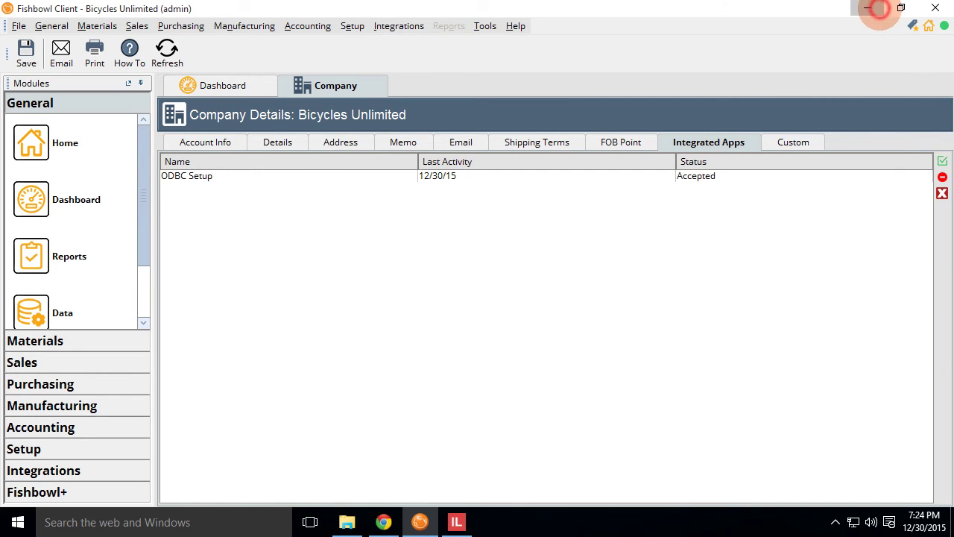
{"action": "left_click", "coordinate": [869, 9]}
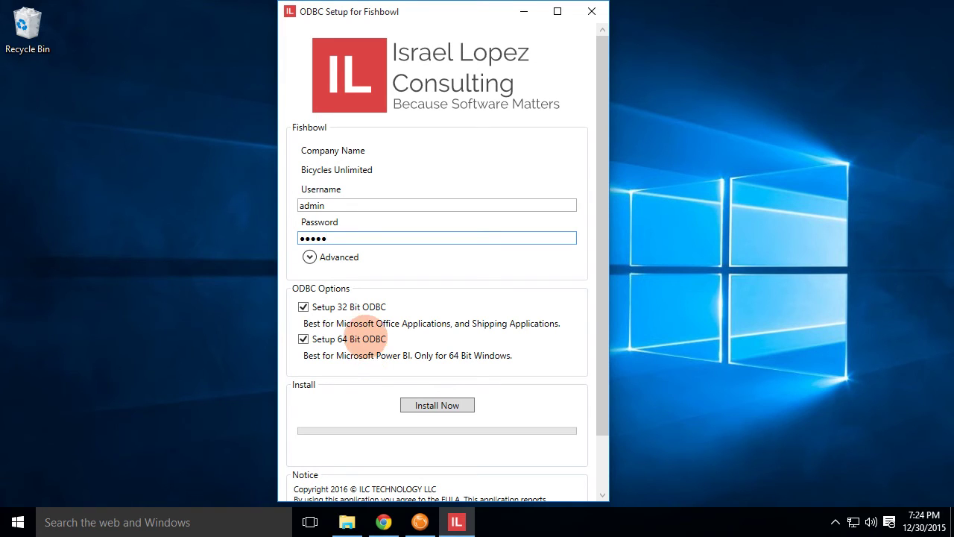
{"action": "left_click", "coordinate": [369, 322]}
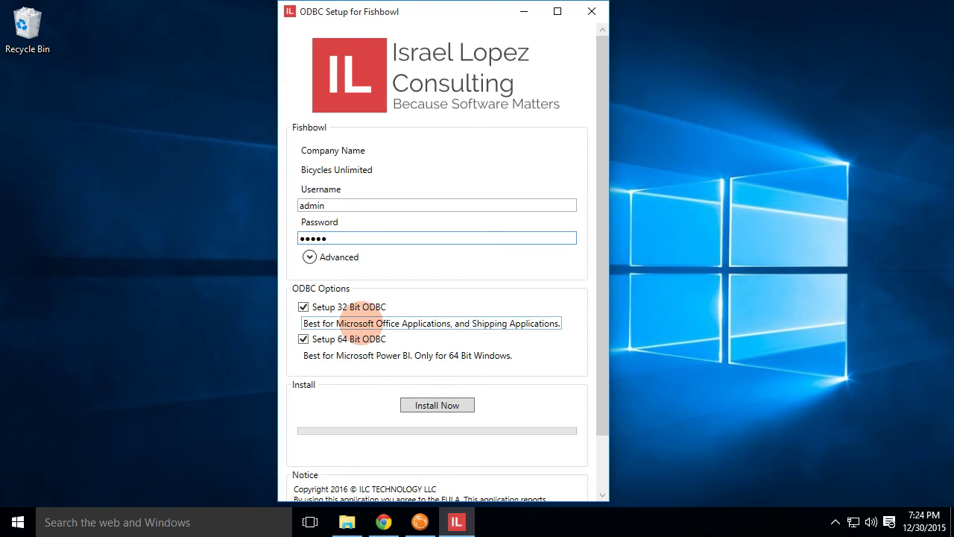
{"action": "left_click", "coordinate": [365, 356]}
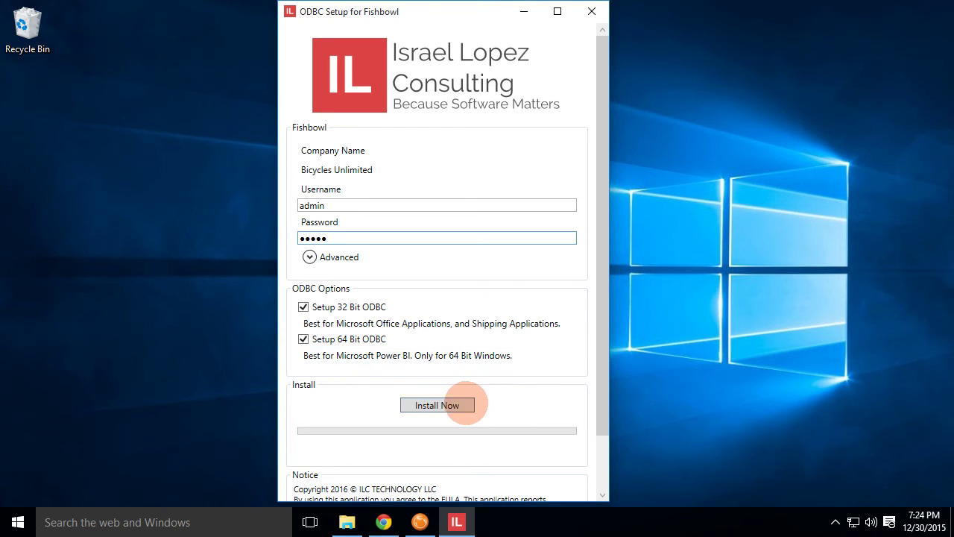
- Run Install Now and, once 'Install Successful!' appears, scroll to the Notice section
{"action": "left_click", "coordinate": [464, 402]}
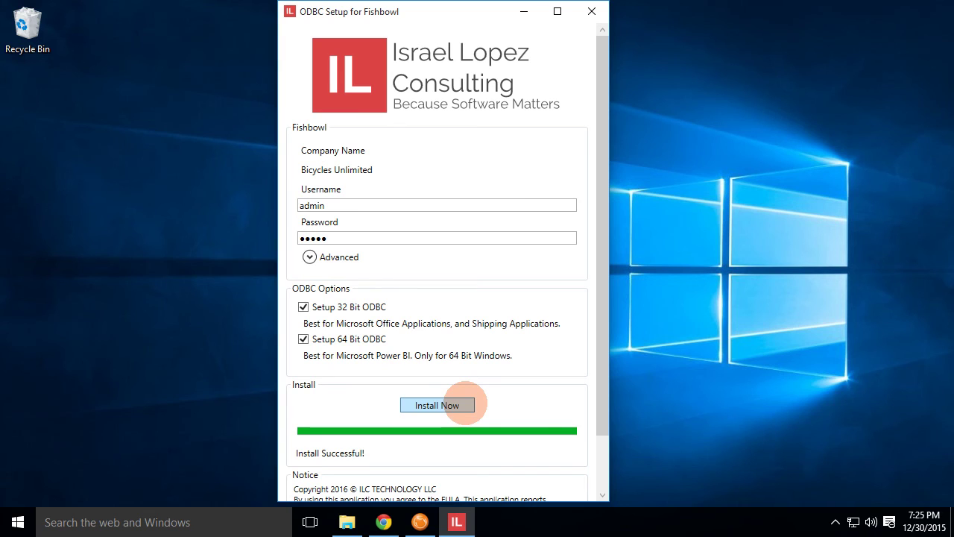
{"action": "left_click_drag", "start_coordinate": [607, 411], "coordinate": [603, 490]}
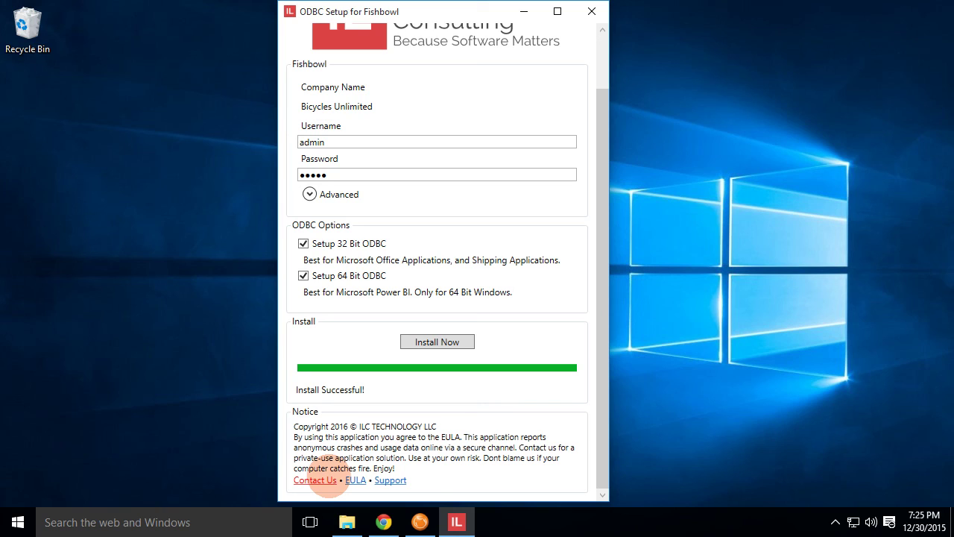
- Open the support article 'Requested registry access is not allowed.', then return to ODBC Setup
{"action": "left_click", "coordinate": [393, 480]}
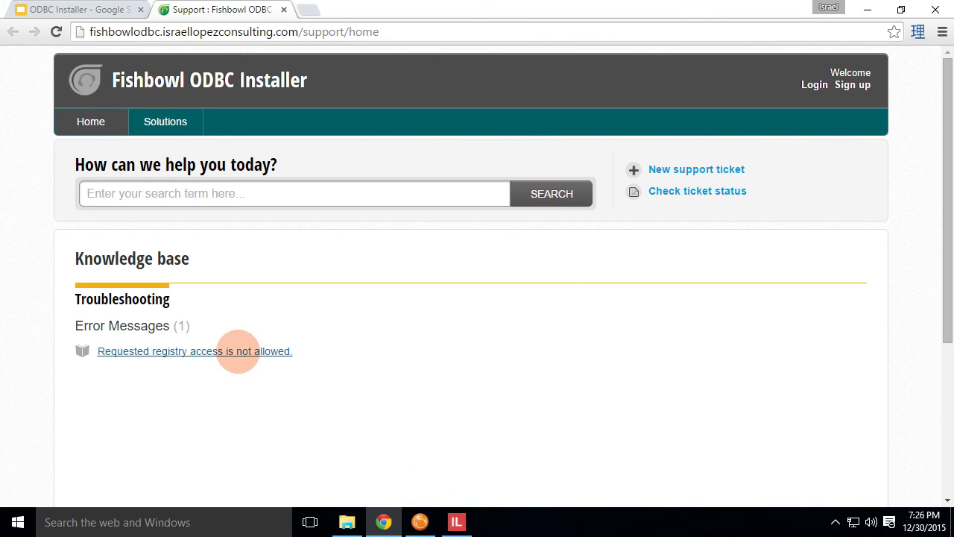
{"action": "left_click", "coordinate": [239, 351]}
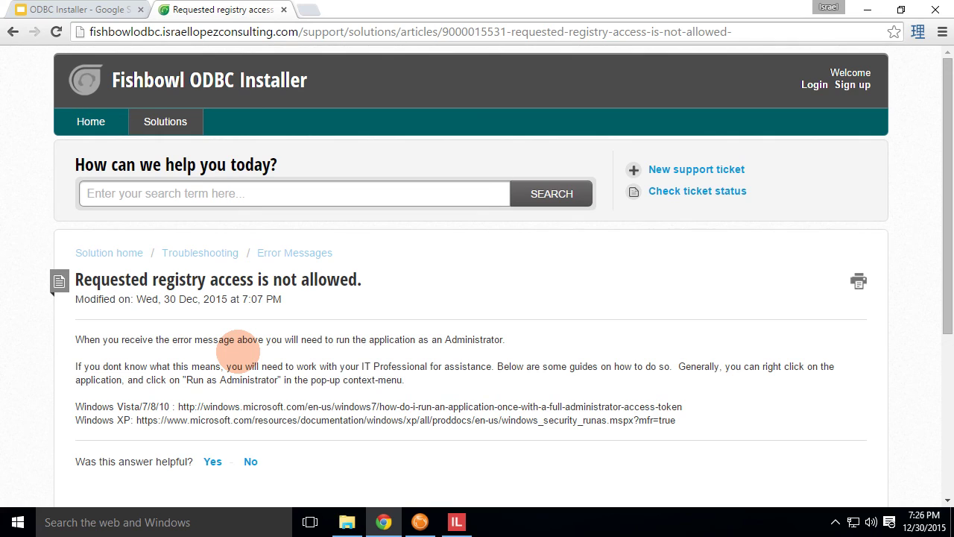
{"action": "left_click", "coordinate": [456, 522]}
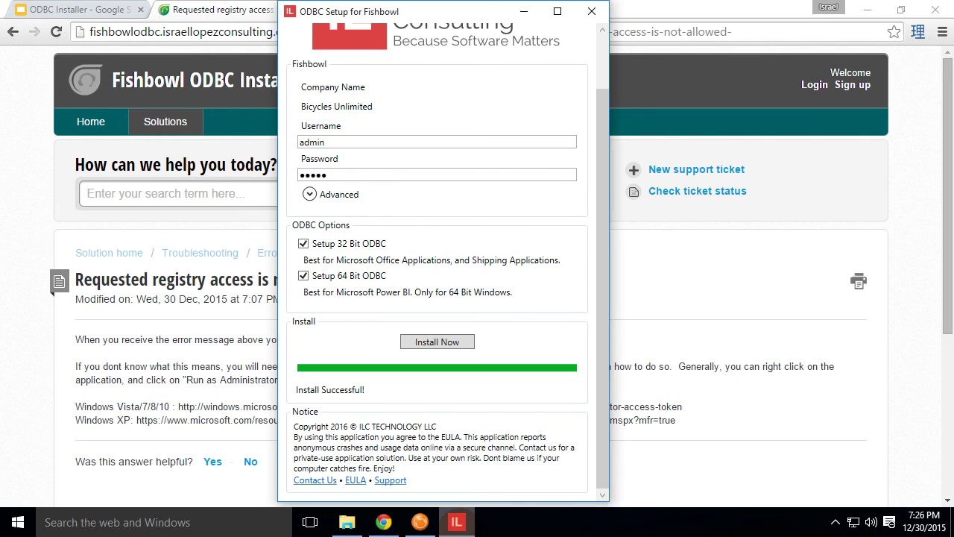